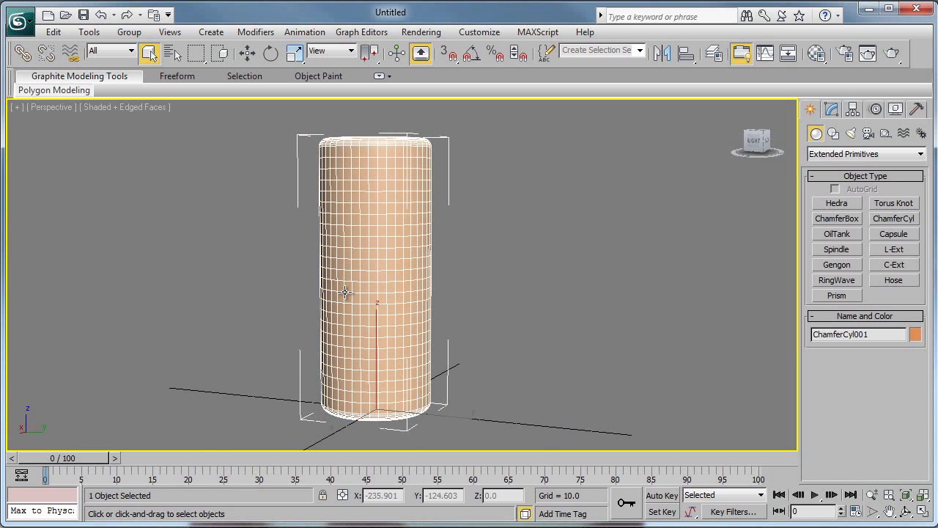
Hide the selection brackets around the chamfer cylinder and apply a Taper modifier to it.
left_click(832, 109)
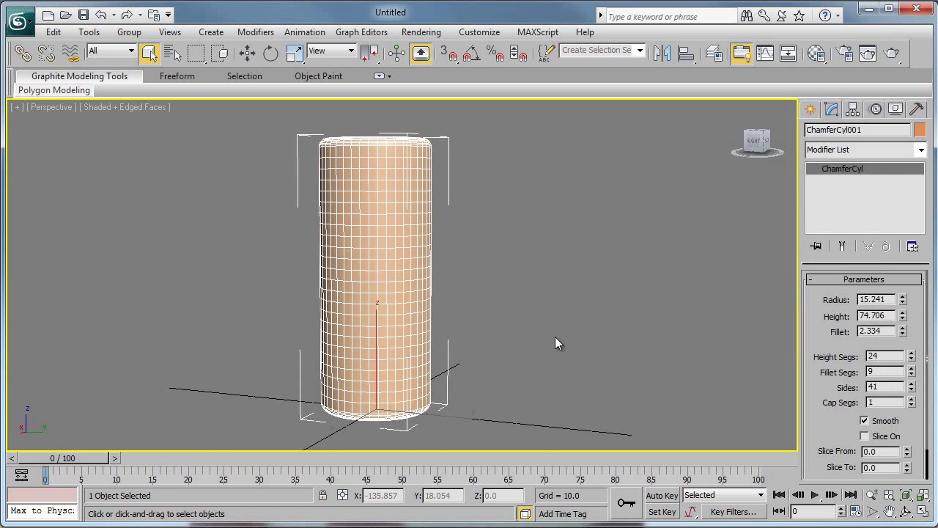
key("j")
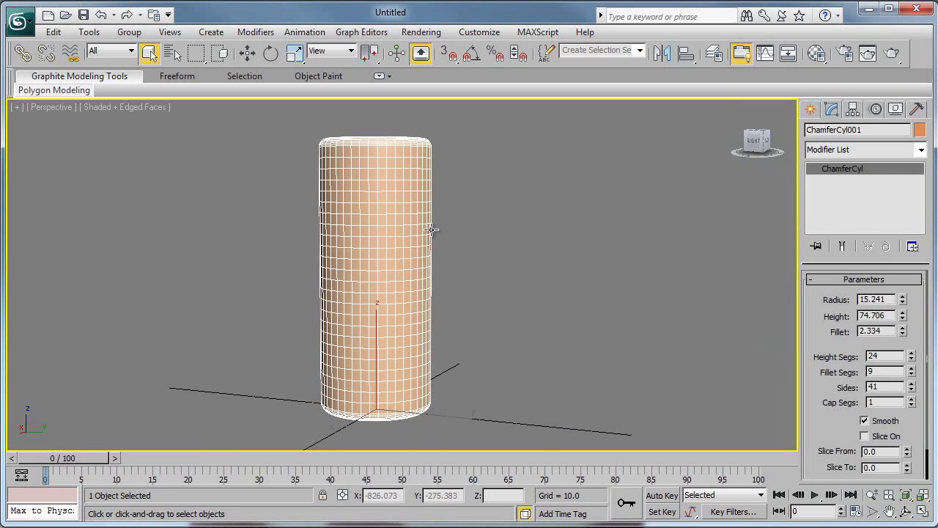
left_click(832, 149)
left_click_drag(921, 194, 921, 286)
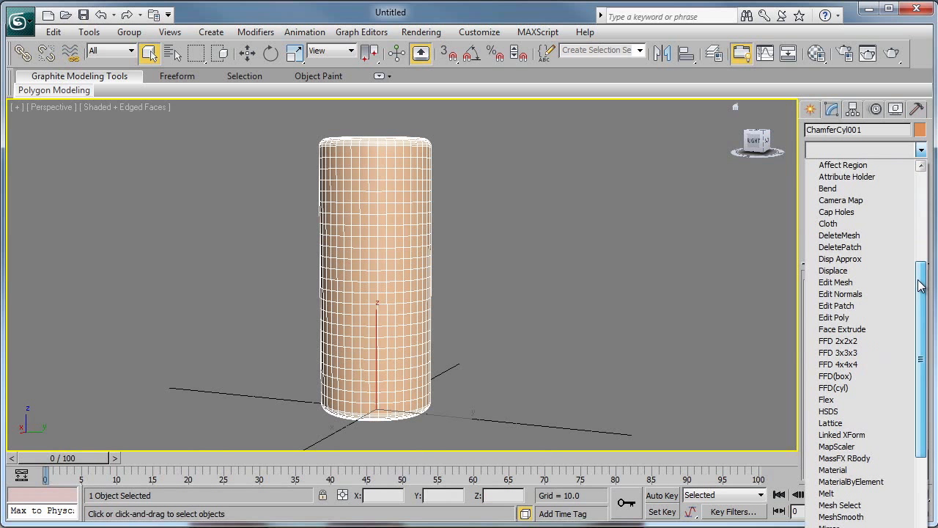
left_click_drag(921, 286, 914, 476)
left_click(844, 457)
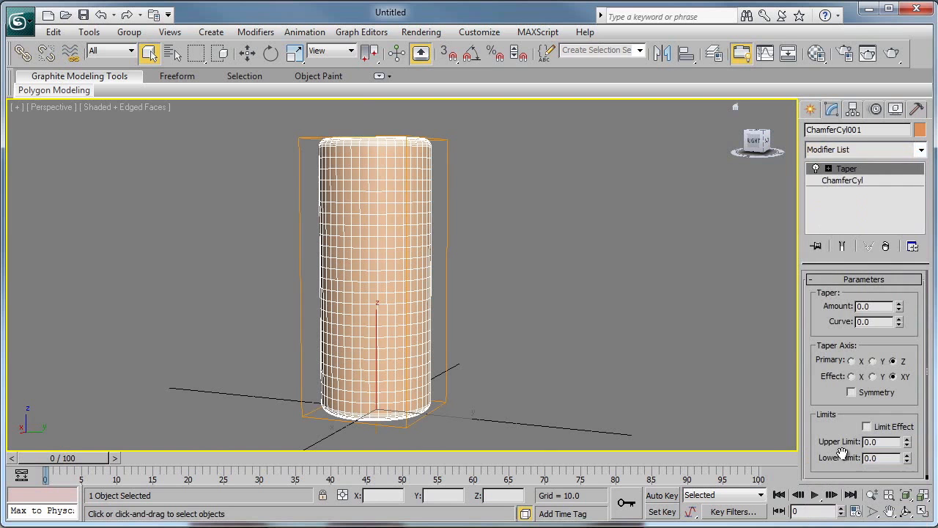
Set the Taper amount to 0.51 and its curve to -2.53.
left_click_drag(903, 305, 898, 284)
left_click_drag(901, 326, 898, 511)
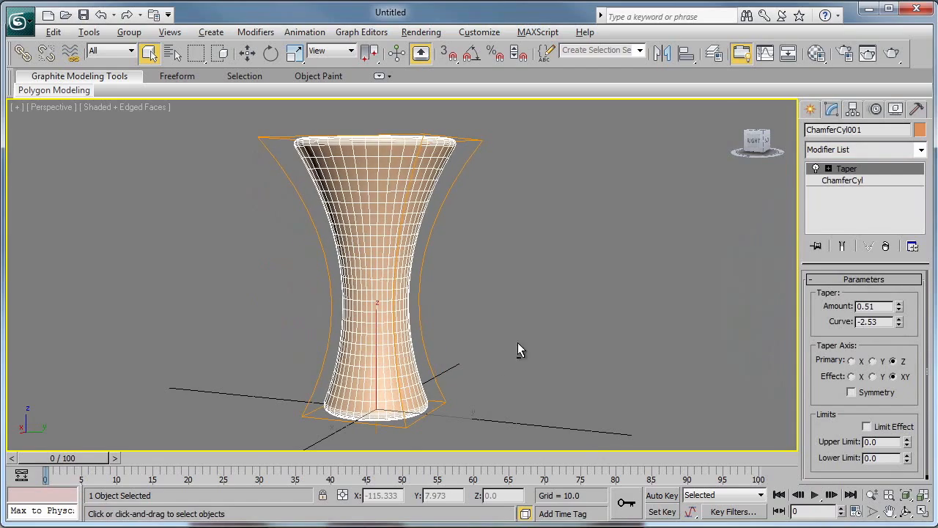
middle_click_drag(517, 343, 578, 379, "alt")
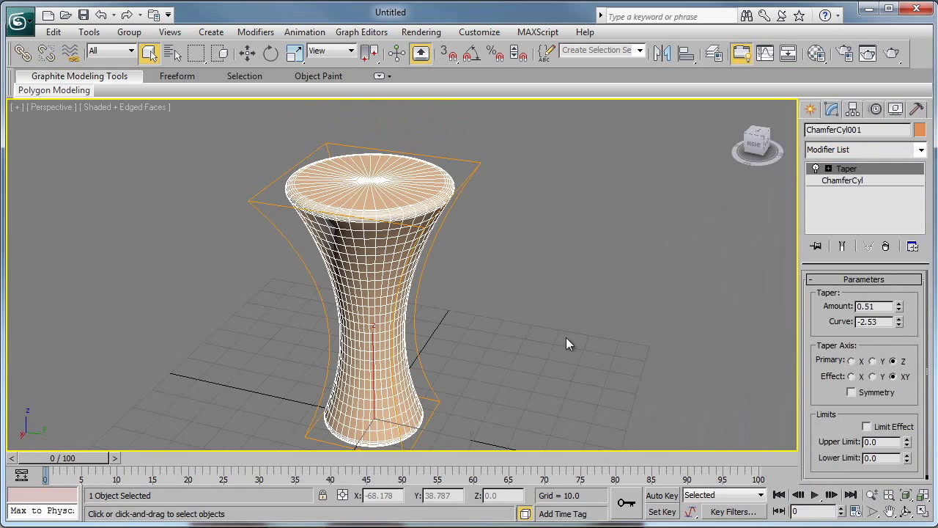
middle_click_drag(566, 339, 684, 372, "alt")
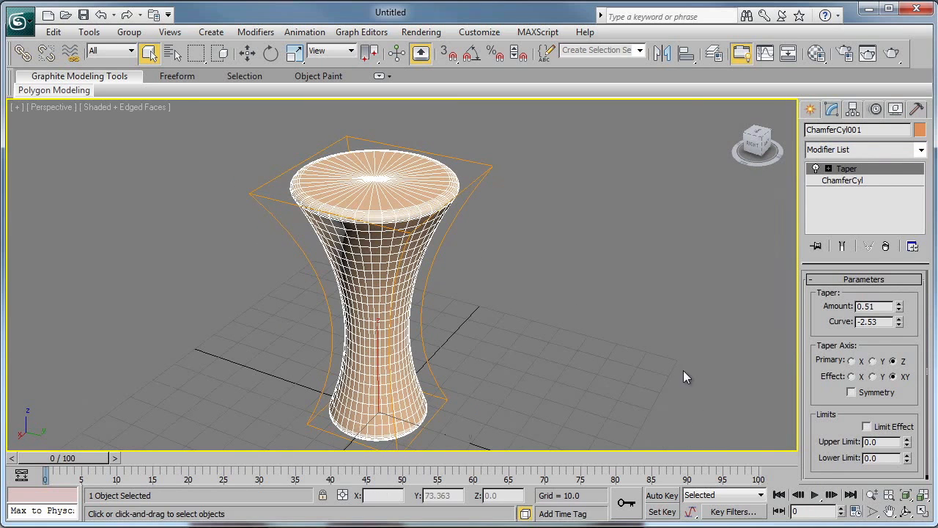
Apply a Twist modifier above Taper with an angle of 87.5 and a bias of -9.5.
left_click(901, 149)
left_click_drag(923, 200, 915, 479)
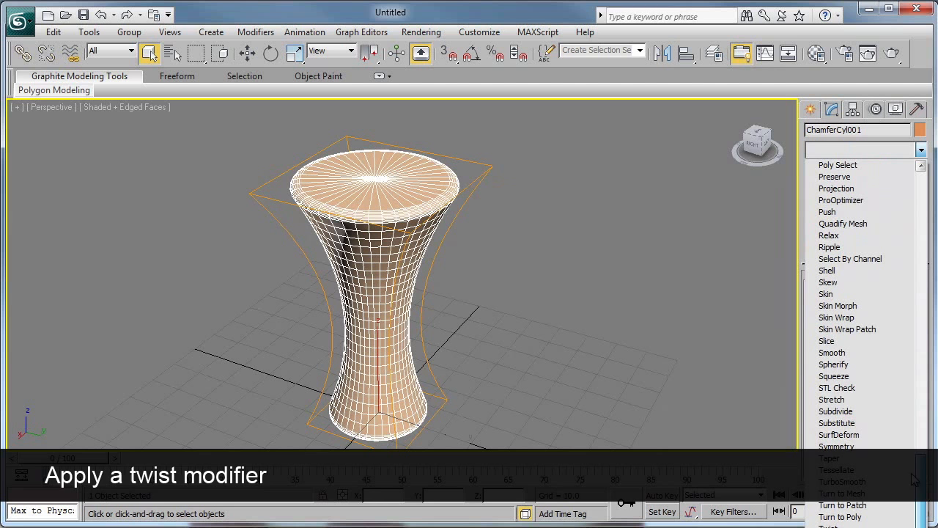
left_click(836, 525)
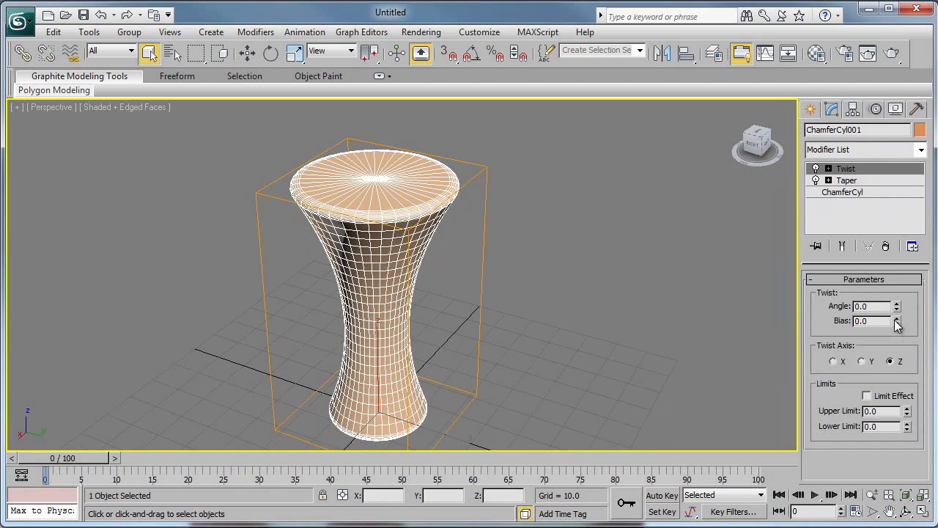
left_click_drag(897, 308, 896, 179)
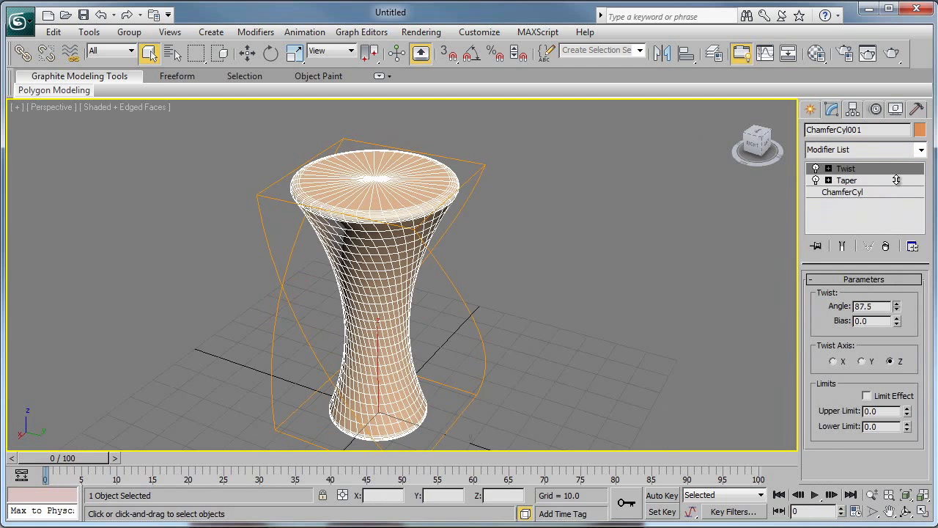
left_click_drag(897, 323, 897, 336)
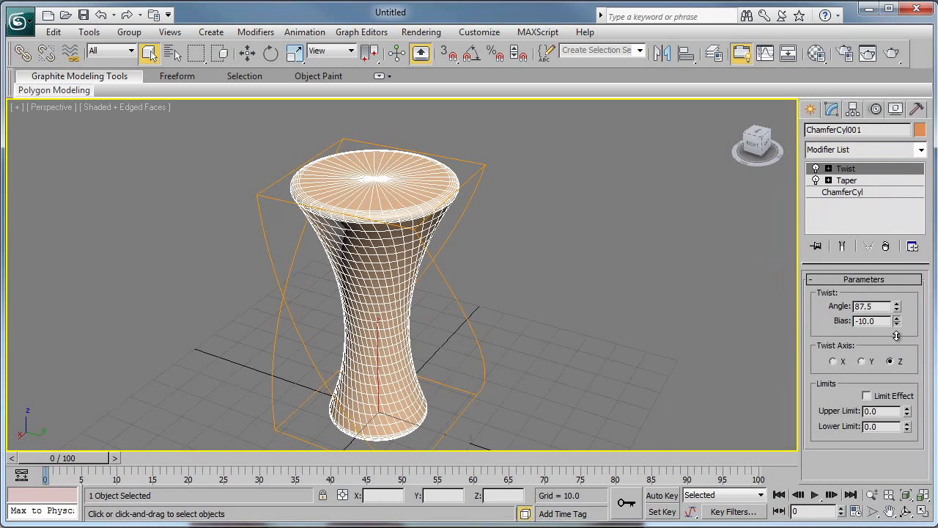
Try the Y and X twist axes and return the Twist axis to Z.
left_click(863, 362)
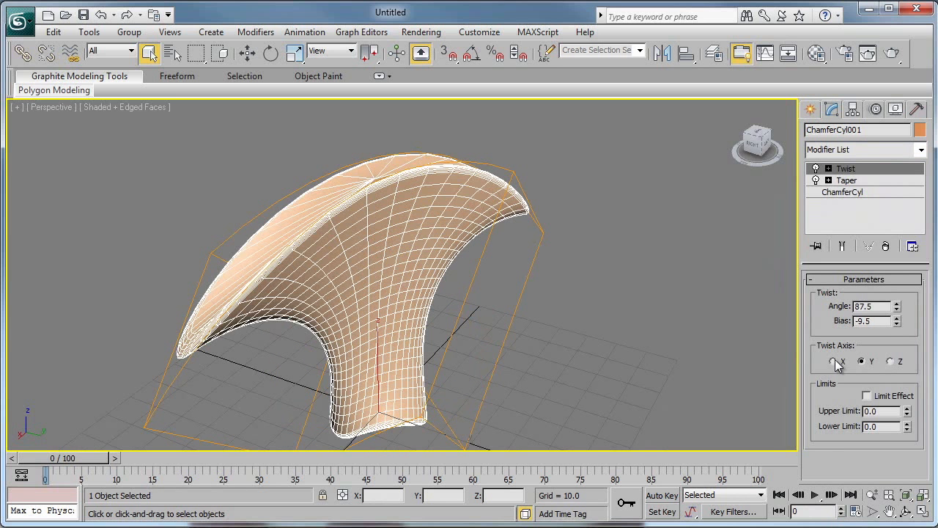
left_click(835, 360)
left_click(892, 362)
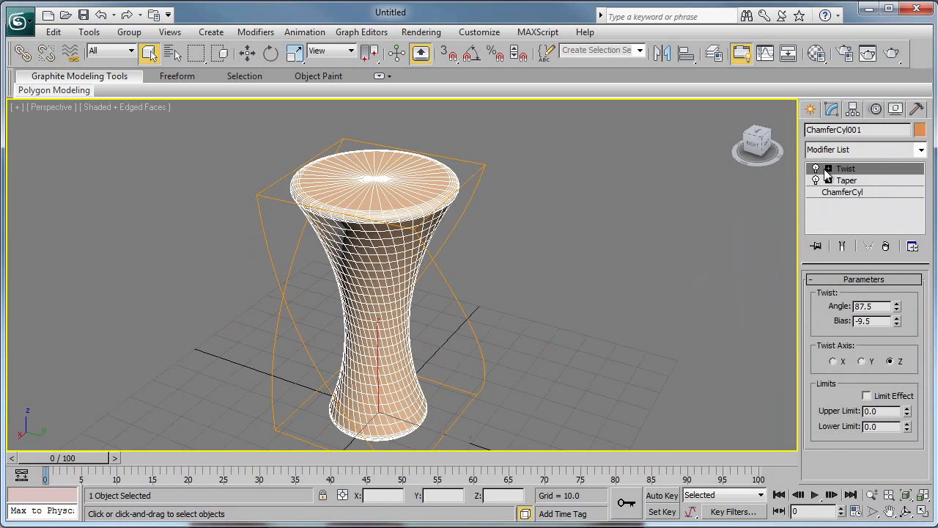
Try raising the Twist gizmo along Z to about 38.5, and undo the move.
left_click(828, 169)
left_click(854, 180)
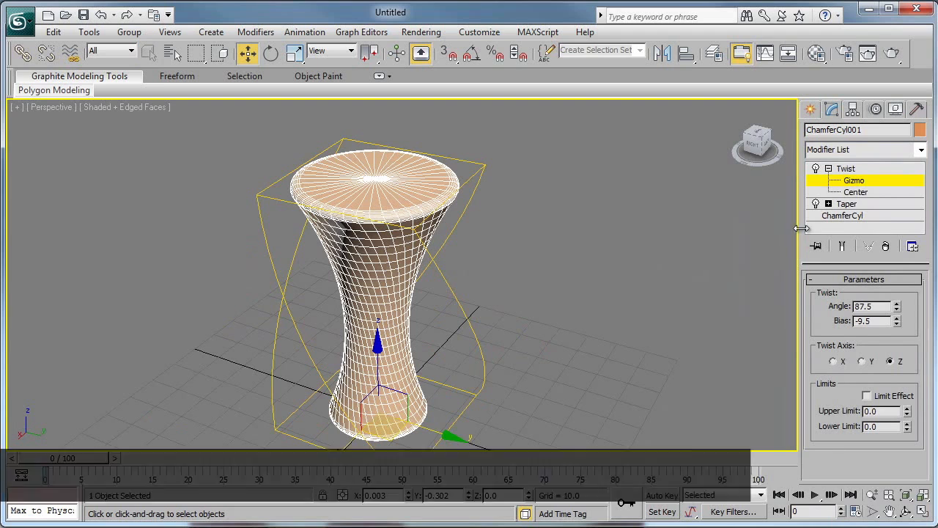
left_click(857, 193)
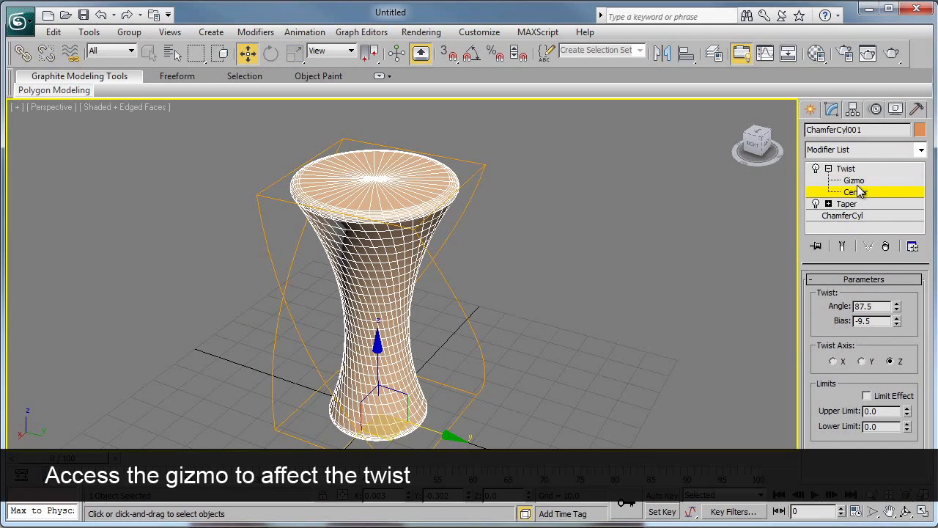
left_click(858, 182)
left_click_drag(378, 351, 401, 247)
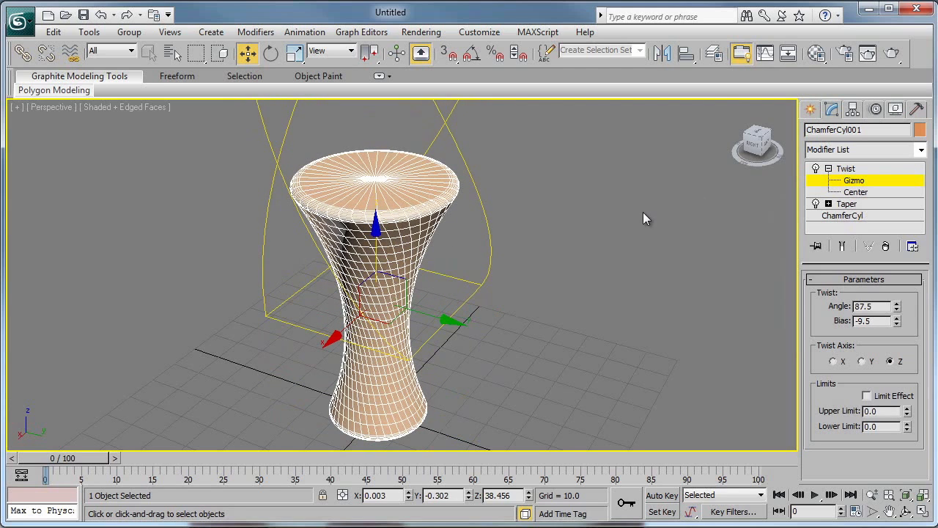
key("ctrl+z")
middle_click_drag(519, 349, 555, 321, "alt")
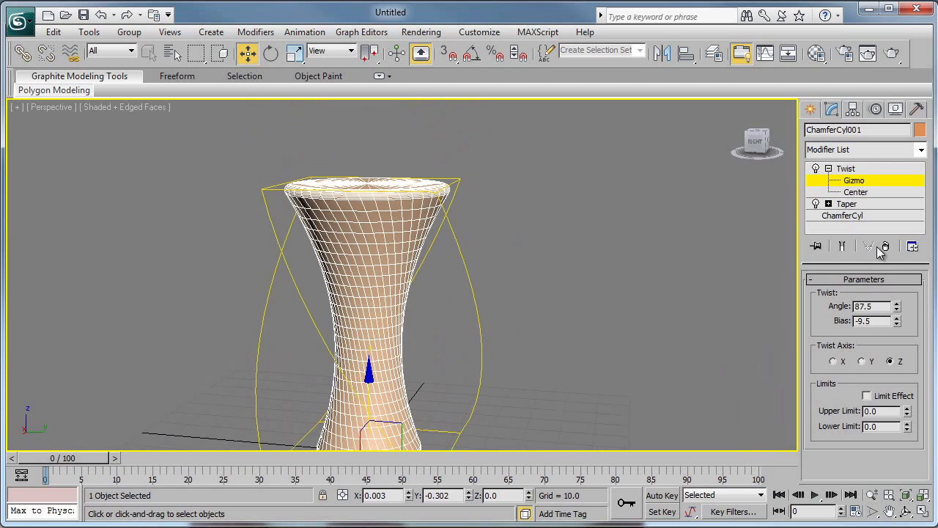
Leave the Twist gizmo level, try placing Taper above Twist in the stack, and undo the reordering.
left_click(835, 170)
left_click(829, 169)
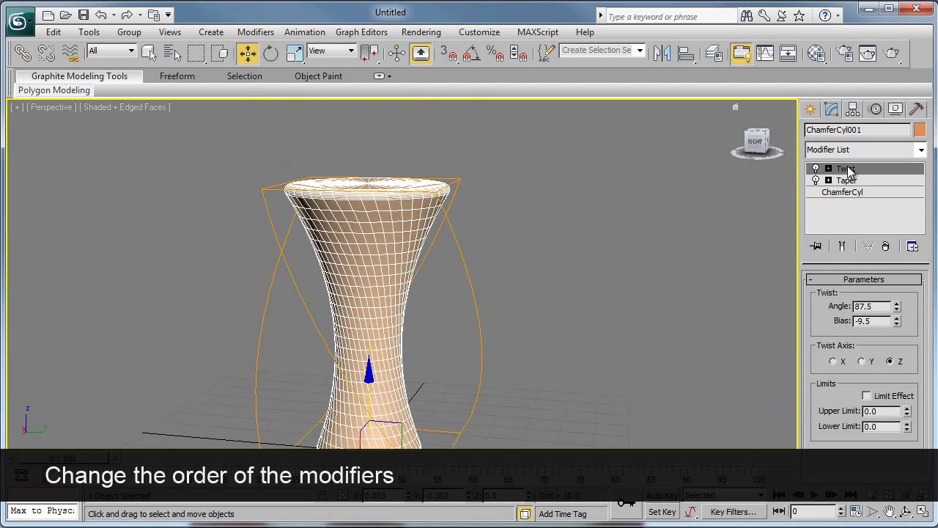
left_click_drag(850, 188, 851, 170)
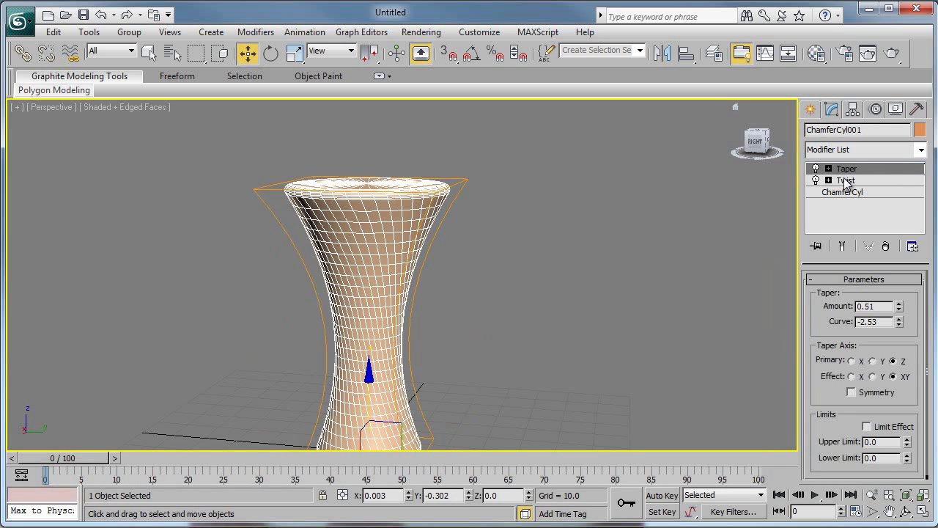
key("ctrl+z")
Apply a Bend modifier above Twist and set its angle to 85.5.
left_click(873, 150)
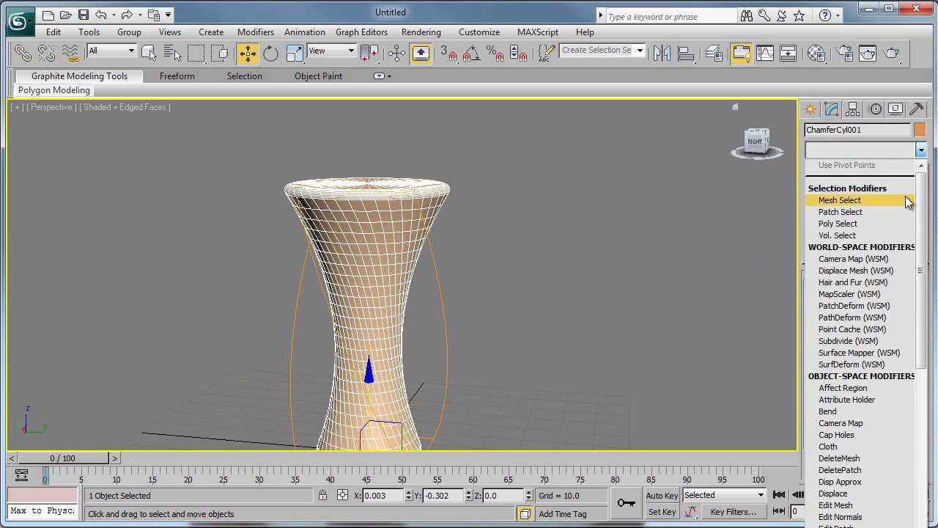
left_click(843, 411)
left_click_drag(902, 305, 884, 180)
middle_click_drag(674, 276, 660, 296, "alt")
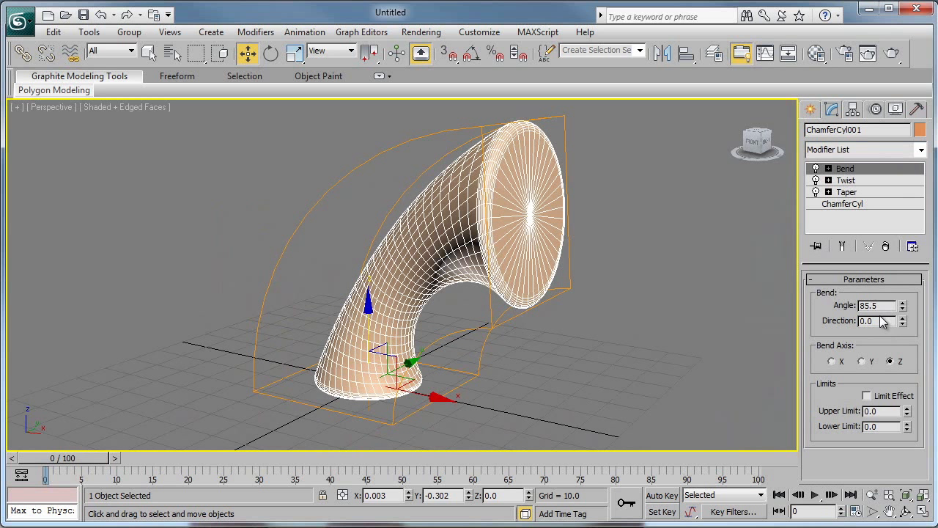
Select the Taper modifier in the stack and widen the command panel.
left_click(847, 192)
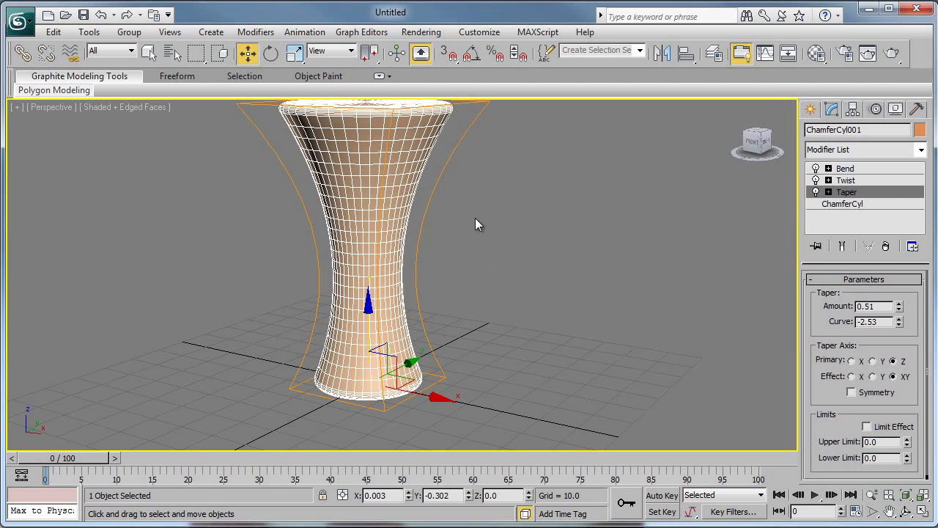
scroll(486, 335, "down", 4)
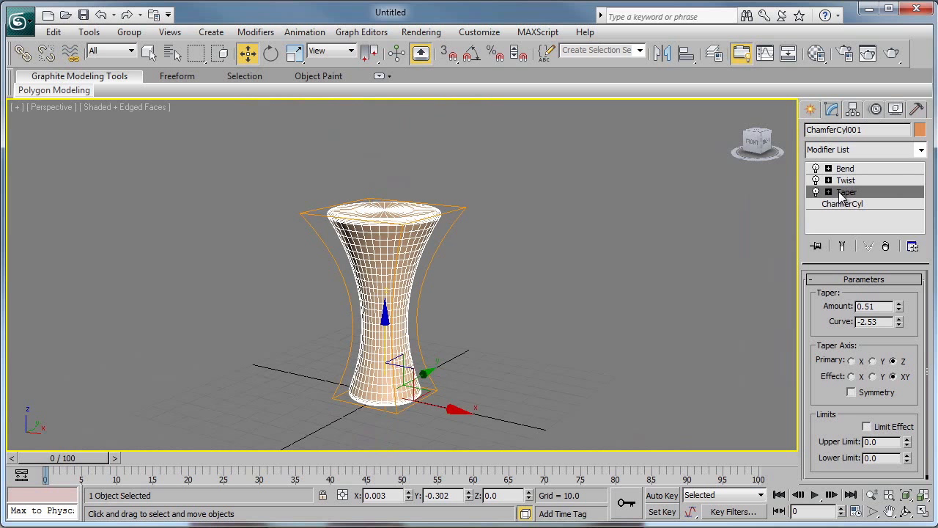
scroll(540, 308, "up", 3)
scroll(559, 303, "down", 3)
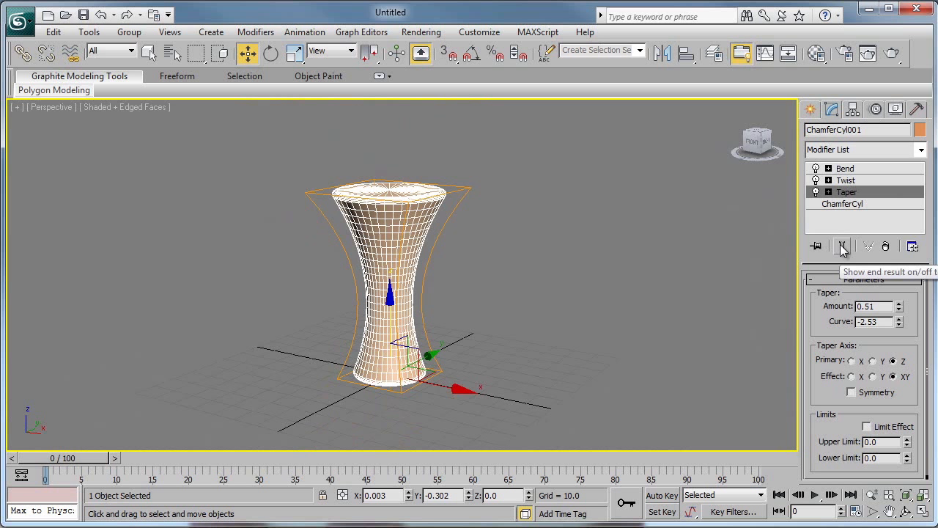
left_click_drag(802, 246, 670, 247)
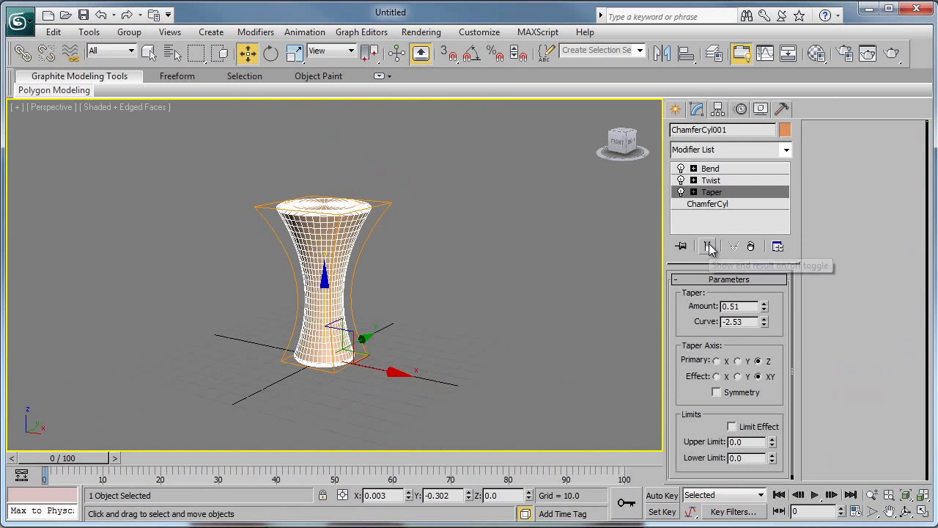
Turn on the end-result display so the whole modifier stack is shown while Taper is selected.
left_click(709, 247)
scroll(413, 283, "up", 4)
scroll(439, 282, "up", 2)
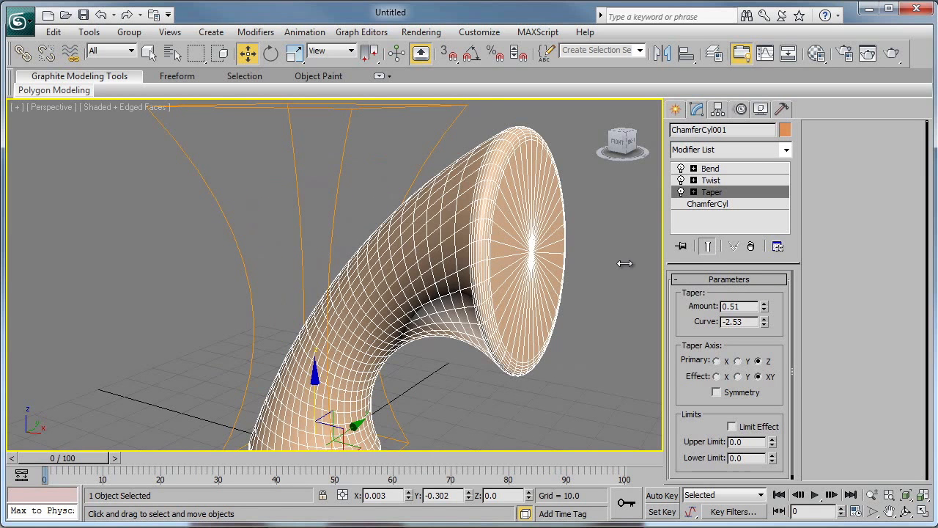
scroll(547, 315, "down", 4)
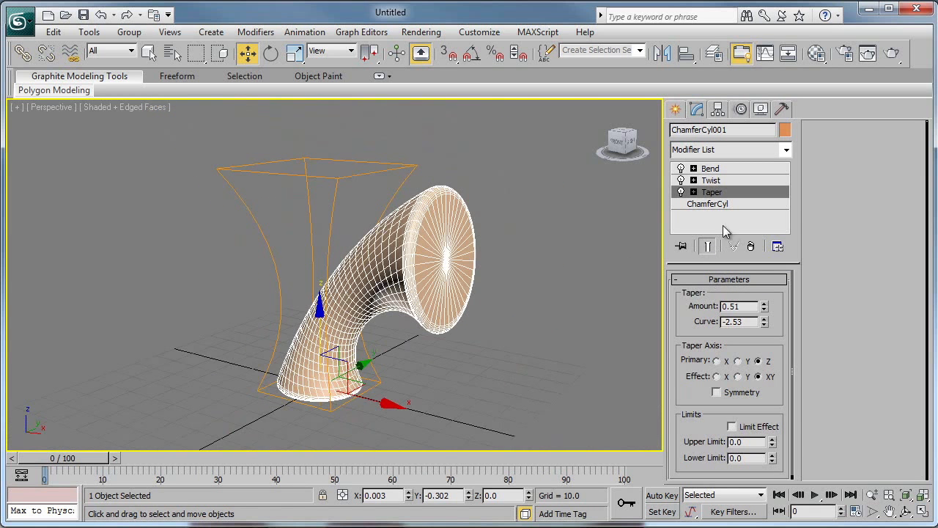
Move the Taper modifier above Bend in the stack and set the Bend angle to 95.5.
left_click_drag(709, 192, 712, 170)
mouse_move(501, 270)
middle_mouse_down("alt")
mouse_move(373, 272)
mouse_move(492, 271)
middle_mouse_up("alt")
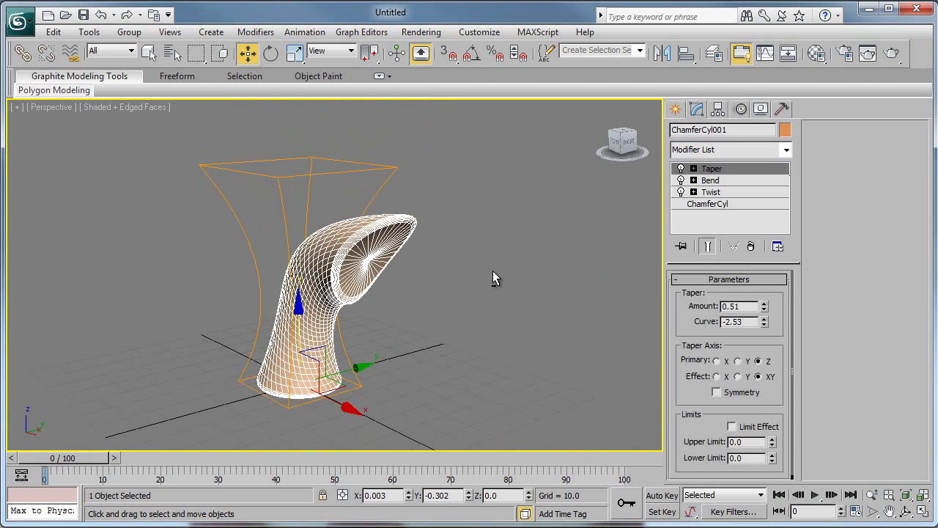
left_click_drag(766, 315, 766, 291)
left_click(711, 180)
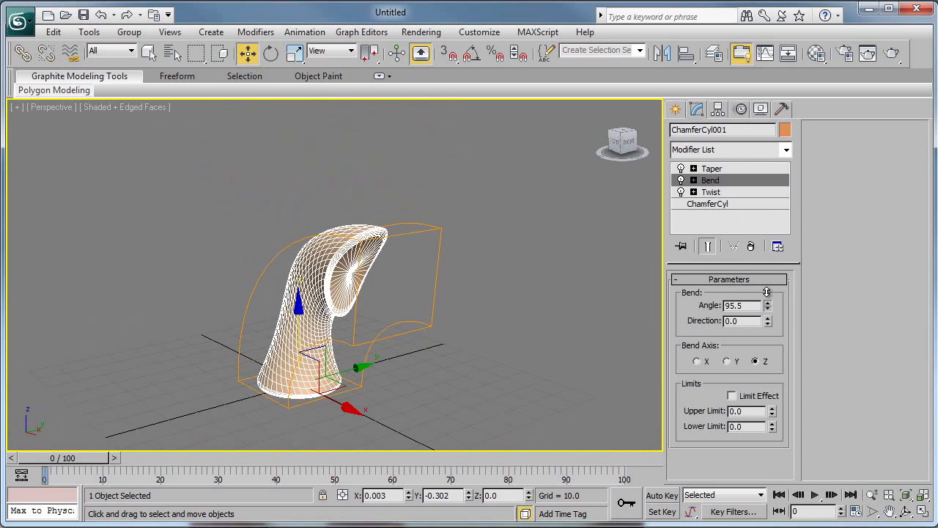
Set the Twist angle to 137.5 and turn off edged faces in the perspective viewport.
left_click(719, 194)
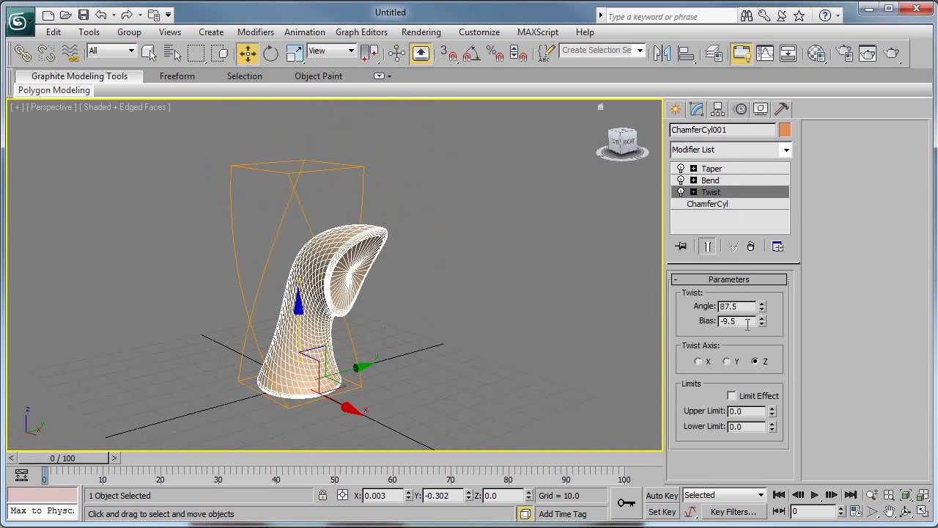
left_click_drag(764, 324, 762, 227)
middle_click_drag(389, 262, 451, 275, "alt")
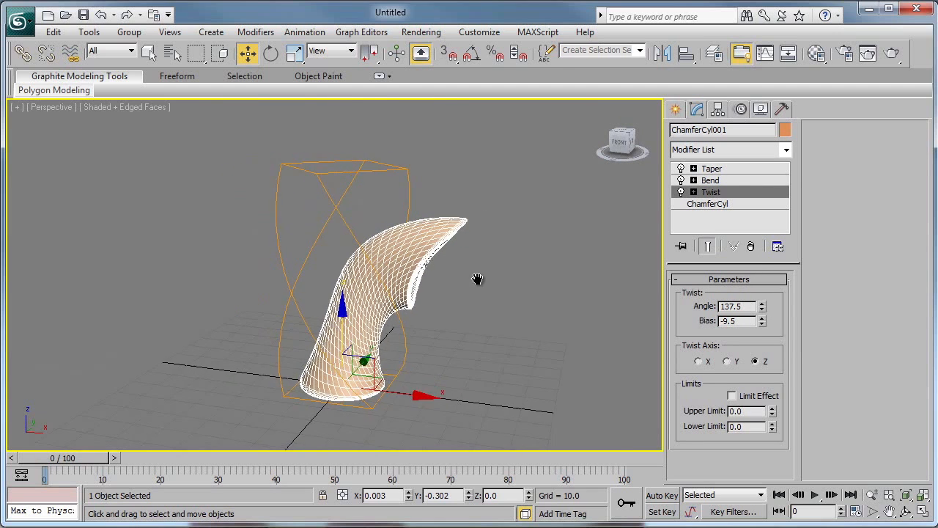
scroll(478, 280, "up", 3)
mouse_move(517, 281)
middle_mouse_down()
mouse_move(477, 264)
mouse_move(551, 292)
mouse_move(531, 292)
middle_mouse_up()
key("F4")
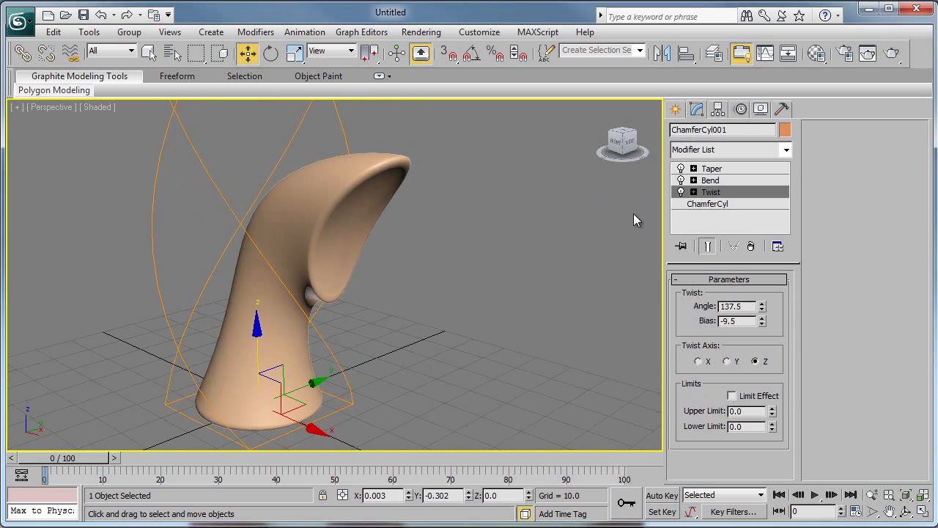
Apply a Noise modifier to the cylinder and move it above Taper to the top of the stack.
left_click(749, 149)
left_click(749, 149)
left_click(748, 151)
left_click_drag(784, 192, 797, 392)
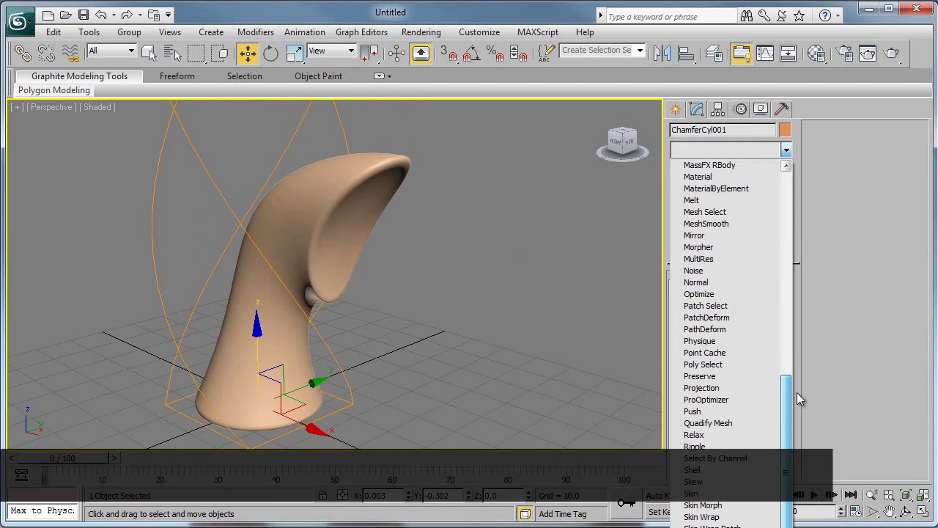
left_click(700, 271)
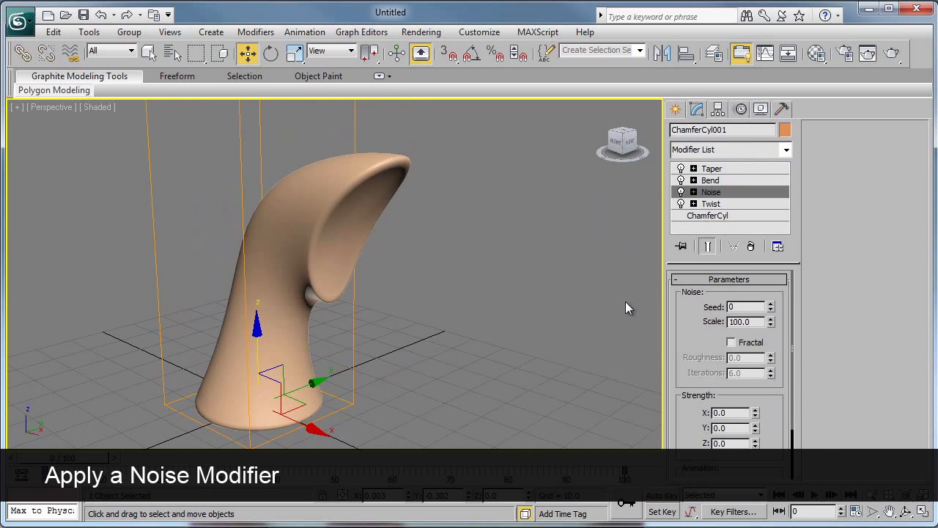
left_click_drag(710, 193, 712, 168)
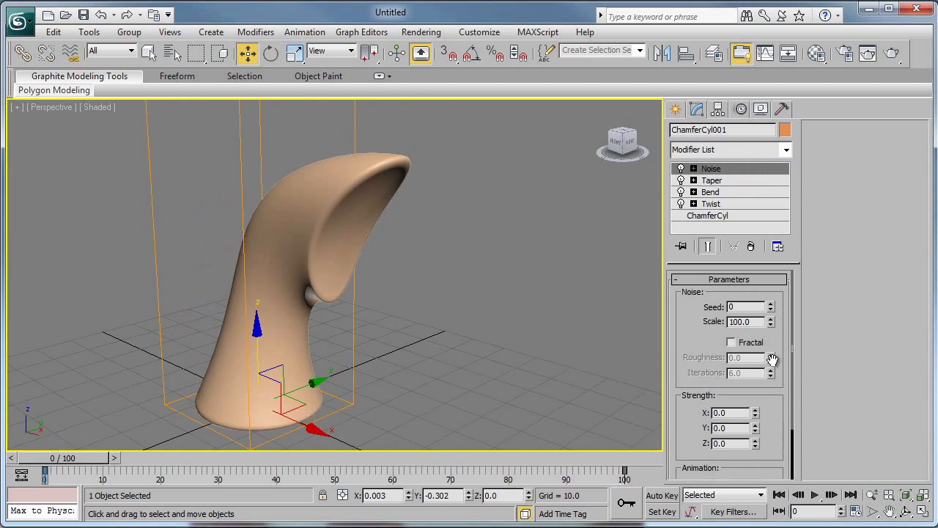
Turn on Fractal for the Noise modifier and set its Strength to 2.2 in Y and 5.031 in Z.
left_click(754, 345)
left_click_drag(755, 446, 757, 258)
left_click_drag(755, 446, 748, 387)
left_click_drag(755, 430, 755, 224)
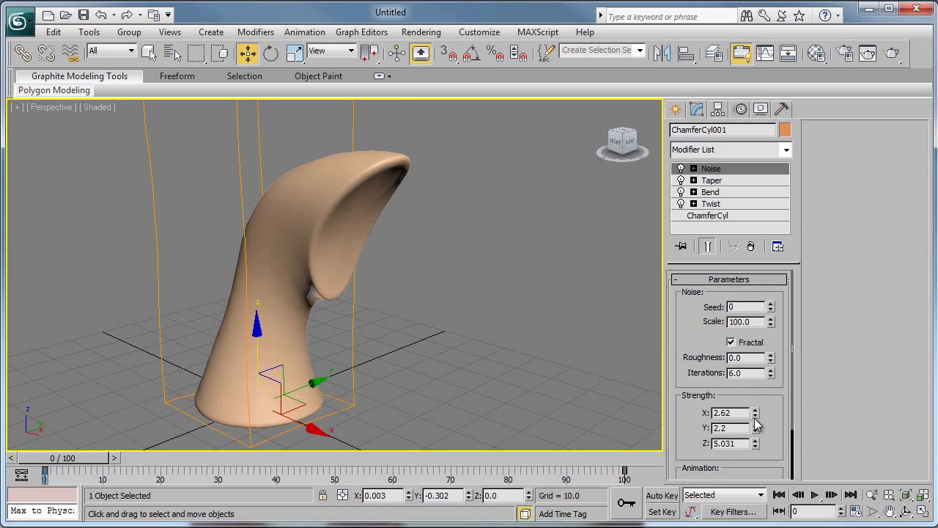
Set the Noise X Strength to 18.026, with Roughness 0.13 and Iterations 6.41.
left_click_drag(755, 416, 754, 262)
left_click_drag(756, 416, 755, 331)
mouse_move(436, 308)
middle_mouse_down("alt")
mouse_move(458, 292)
mouse_move(446, 296)
middle_mouse_up("alt")
left_click_drag(770, 373, 771, 338)
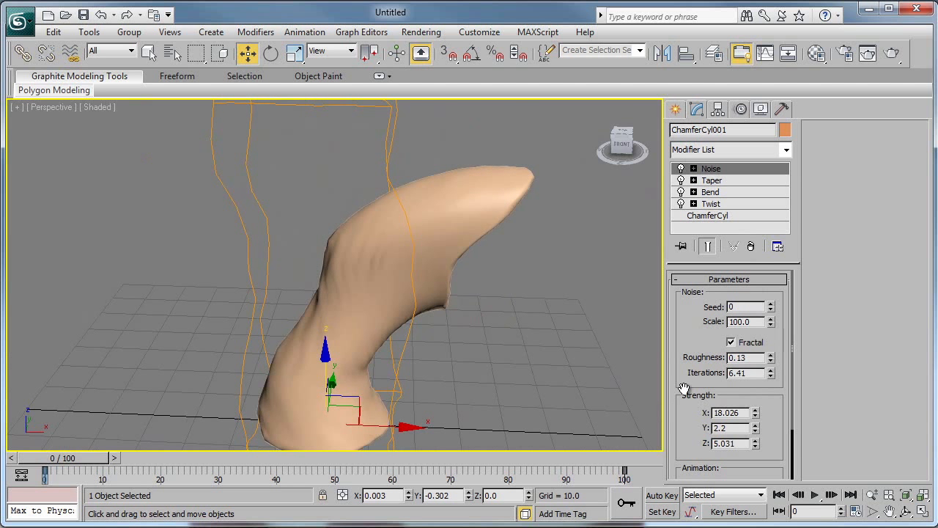
Set the Noise Strength to 7.26 in Y and 6.49 in Z, and the noise Scale to 85.
left_click_drag(683, 388, 716, 288)
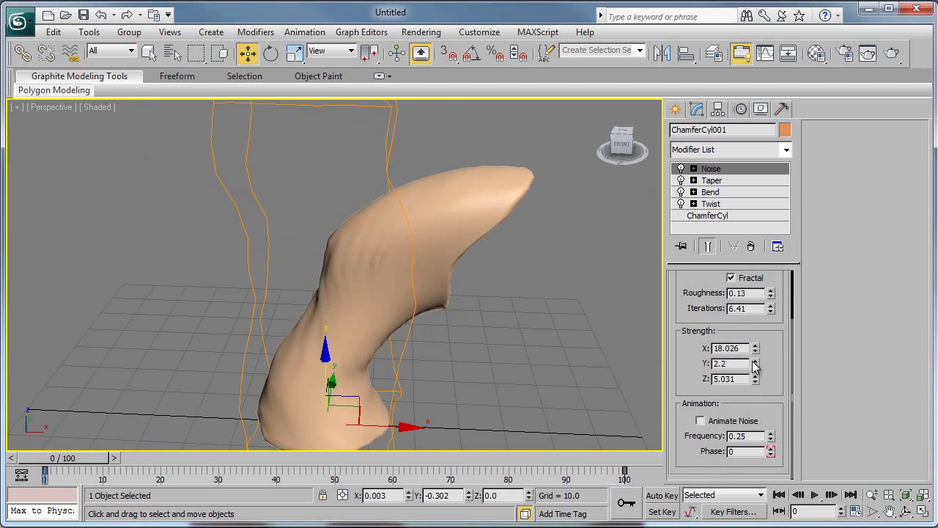
left_click_drag(755, 366, 799, 192)
left_click_drag(756, 382, 773, 408)
left_click_drag(772, 313, 765, 320)
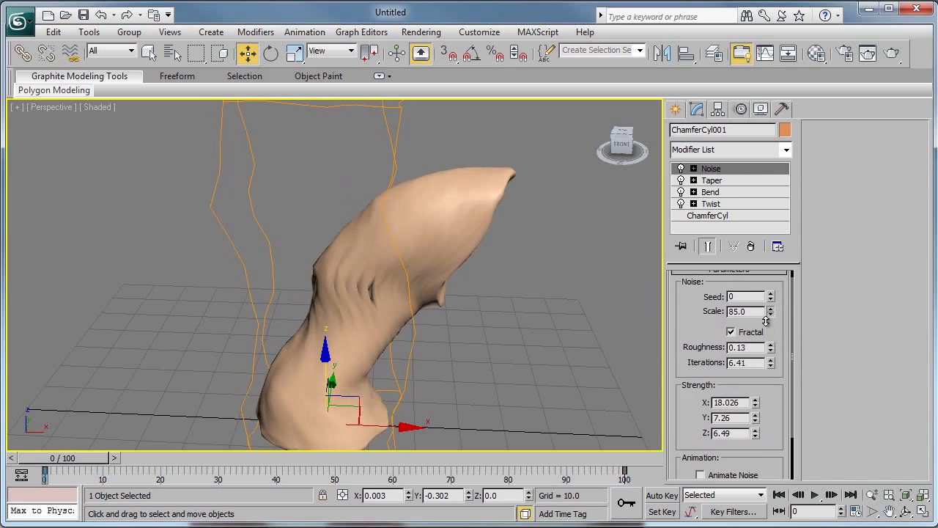
middle_click_drag(413, 359, 569, 308, "alt")
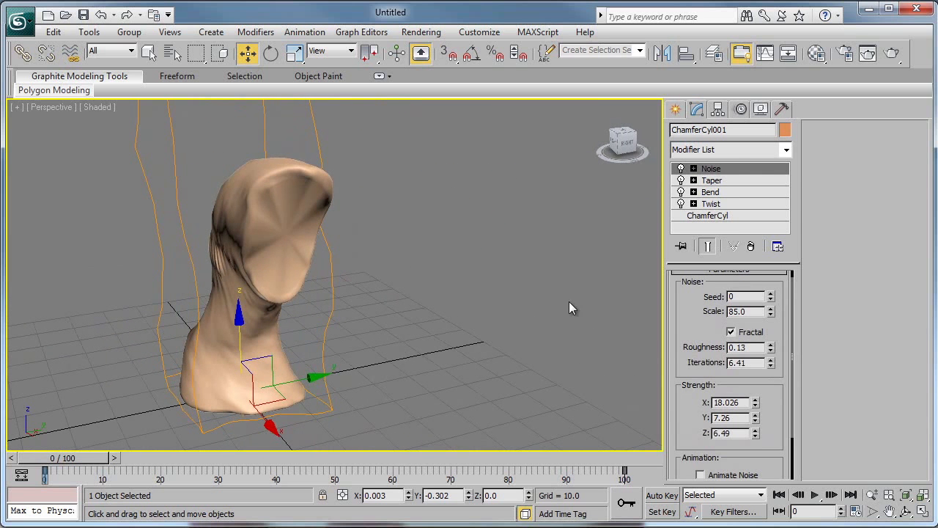
Apply a TurboSmooth modifier on top of the cylinder's stack and set its Iterations to 2.
left_click(733, 153)
left_click_drag(779, 189, 780, 518)
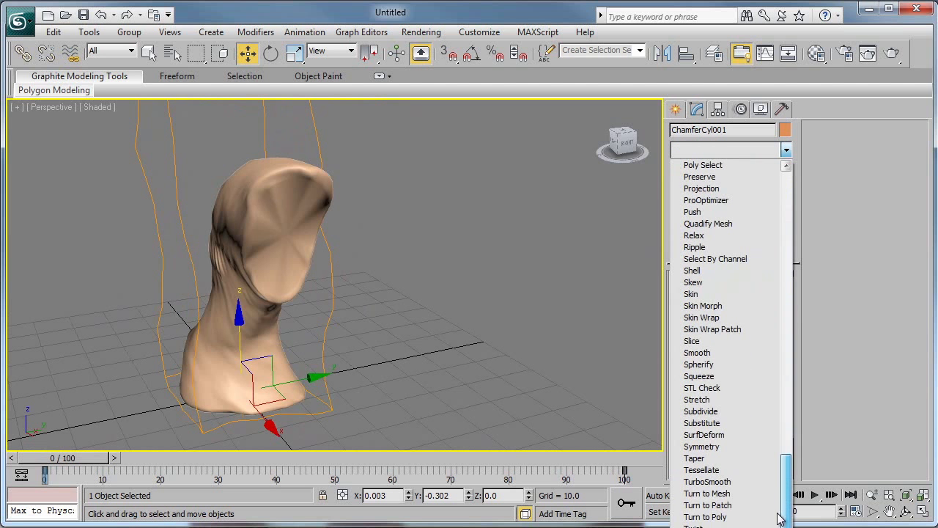
left_click(707, 482)
middle_click_drag(504, 337, 530, 296, "alt")
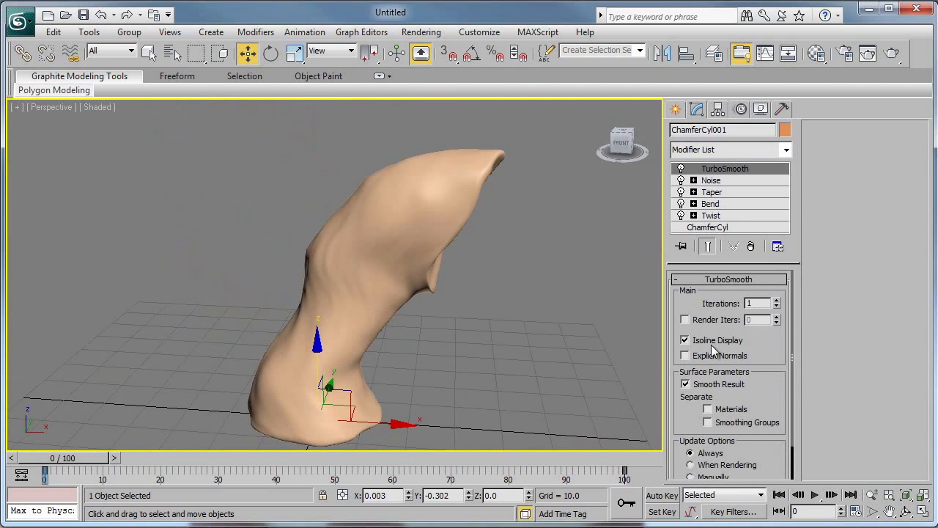
left_click(778, 300)
middle_click_drag(492, 304, 546, 336, "alt")
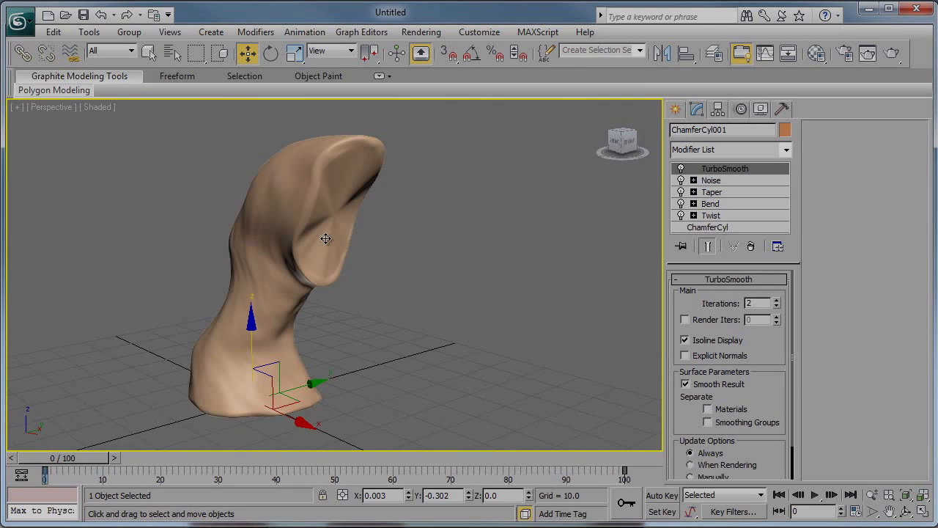
middle_click_drag(284, 289, 443, 325, "alt")
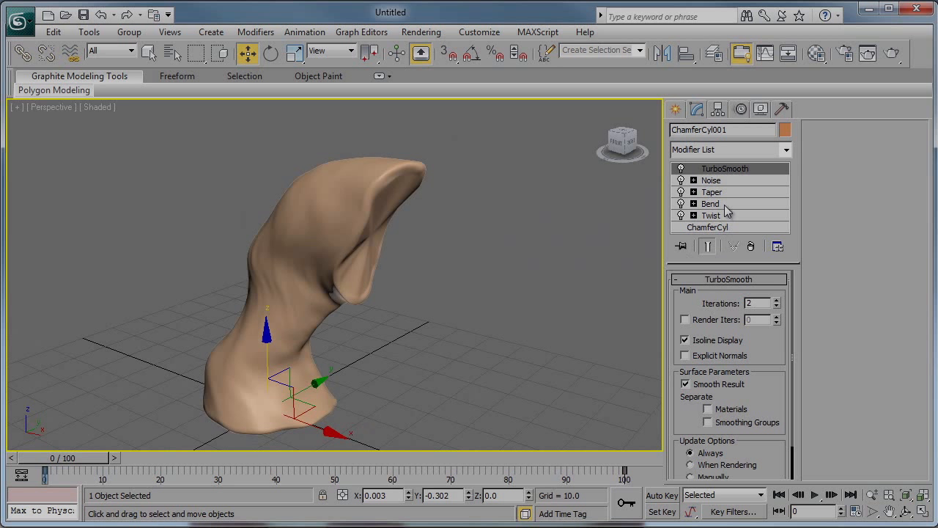
View the base ChamferCyl parameters, and switch the Noise modifier off and back on to compare the shape.
left_click(708, 228)
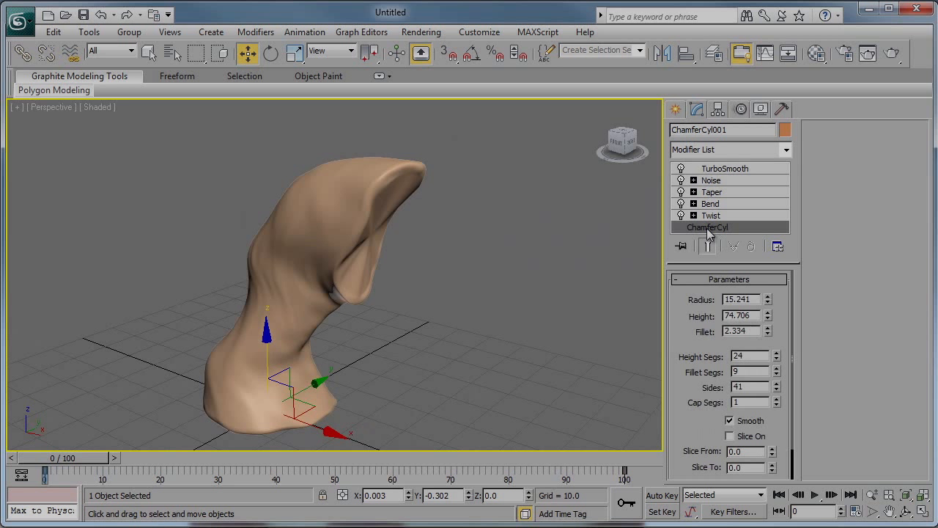
left_click(712, 182)
left_click(682, 181)
left_click(682, 181)
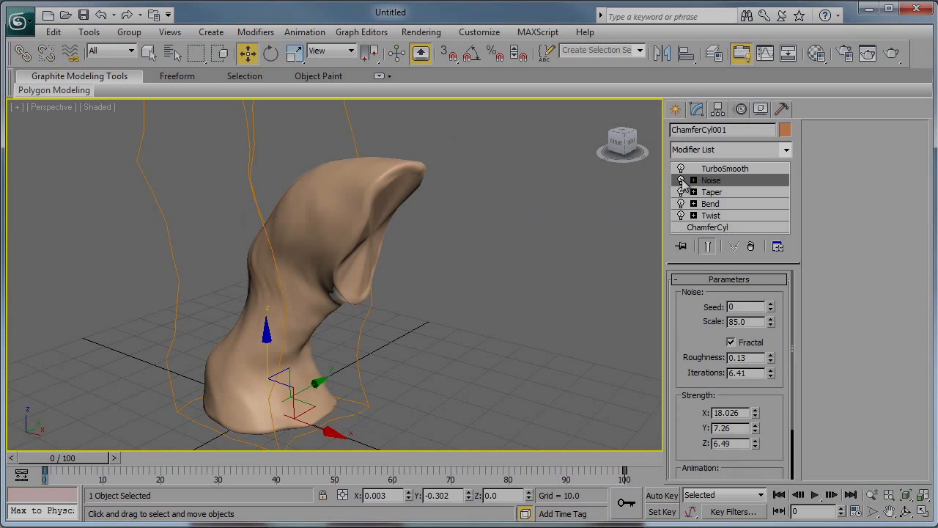
left_click(682, 182)
left_click(681, 182)
Reorder the modifiers beneath TurboSmooth so that Bend sits above Taper and Noise sits between Taper and Twist.
left_click_drag(711, 195, 718, 182)
mouse_move(525, 271)
middle_mouse_down("alt")
mouse_move(589, 272)
mouse_move(338, 267)
mouse_move(517, 272)
middle_mouse_up("alt")
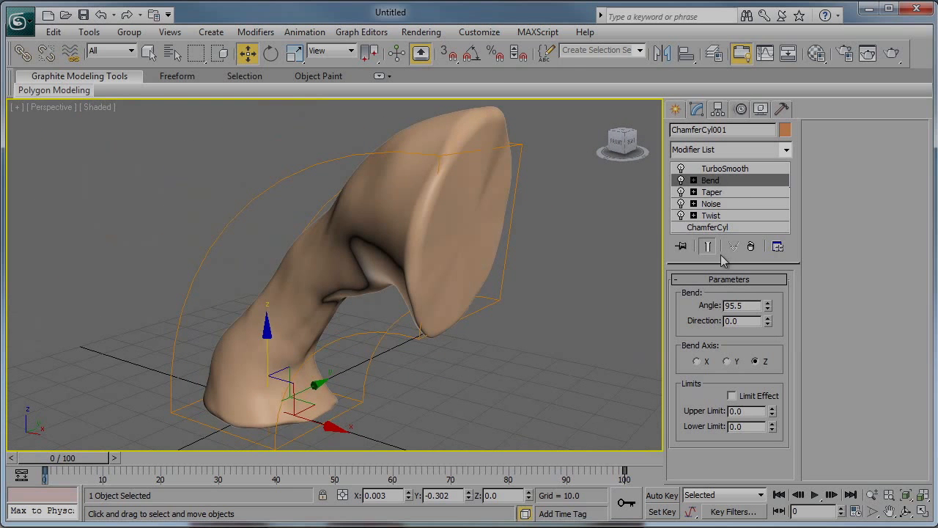
left_click_drag(723, 258, 723, 265)
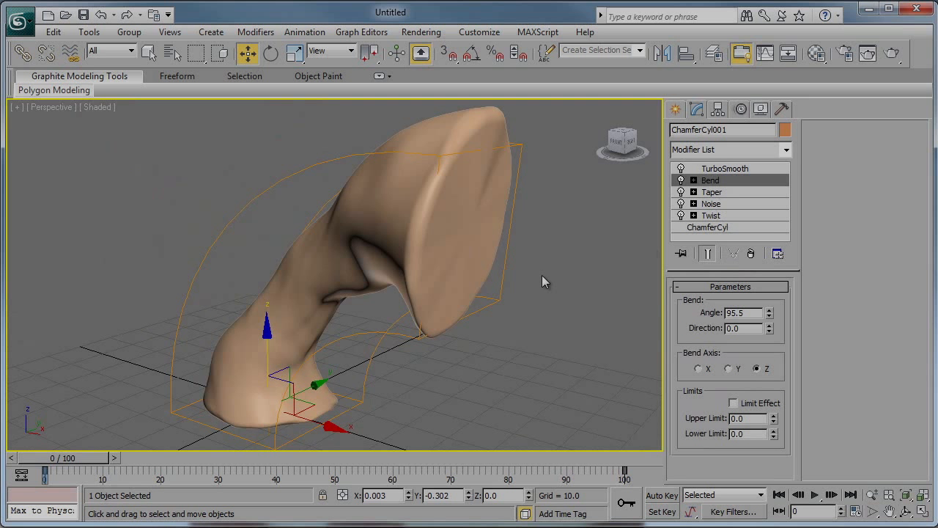
middle_click_drag(527, 303, 513, 267, "alt")
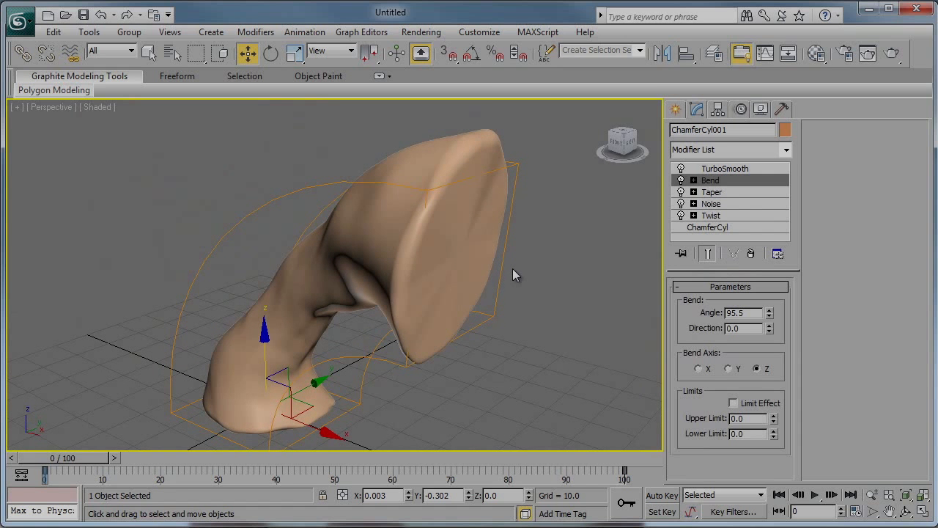